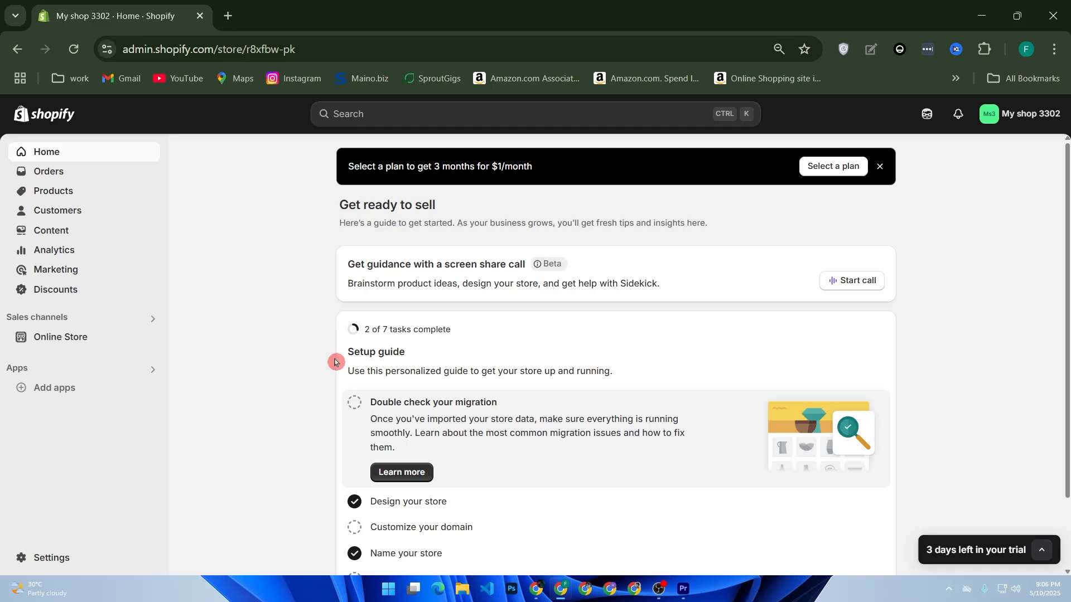
Open Settings > Payments to review the store's payment setup, then return to the admin home
click(61, 559)
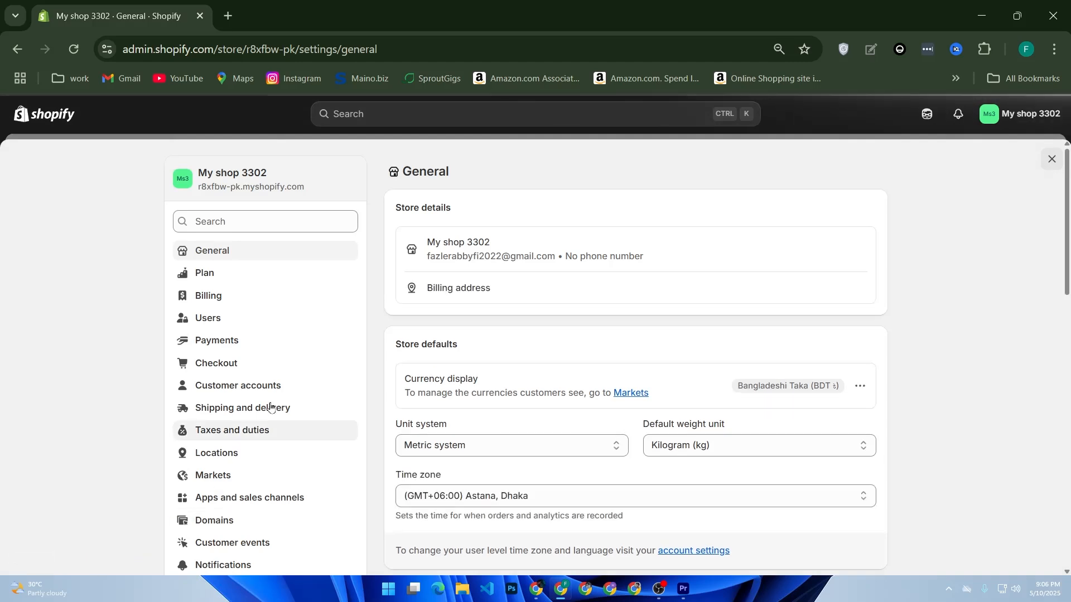
click(249, 338)
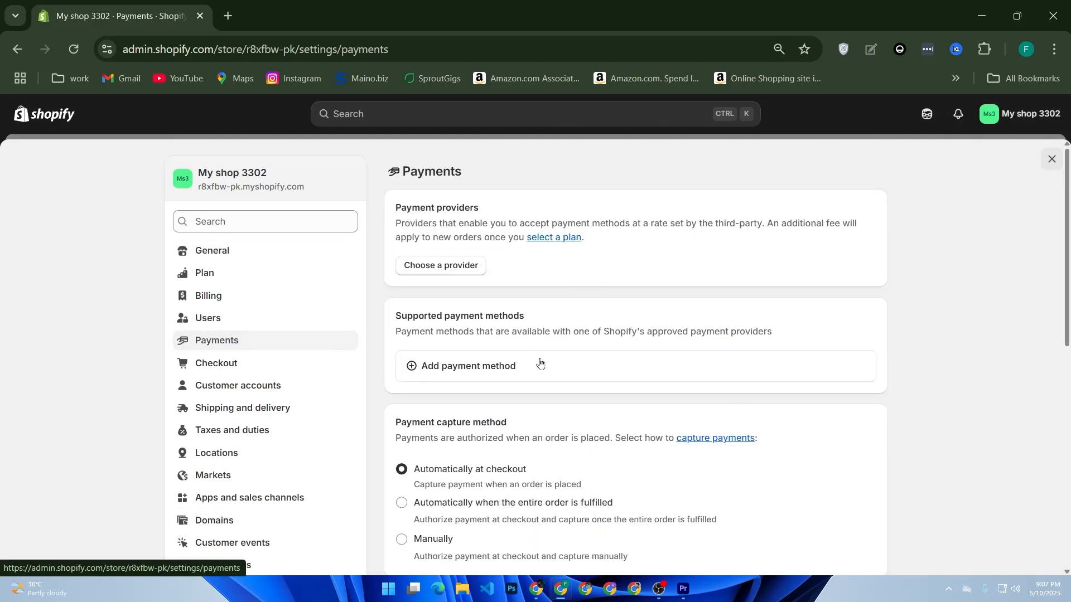
click(578, 353)
click(50, 116)
Start a new product in Products and title it 'Printed T-shirt'
click(87, 195)
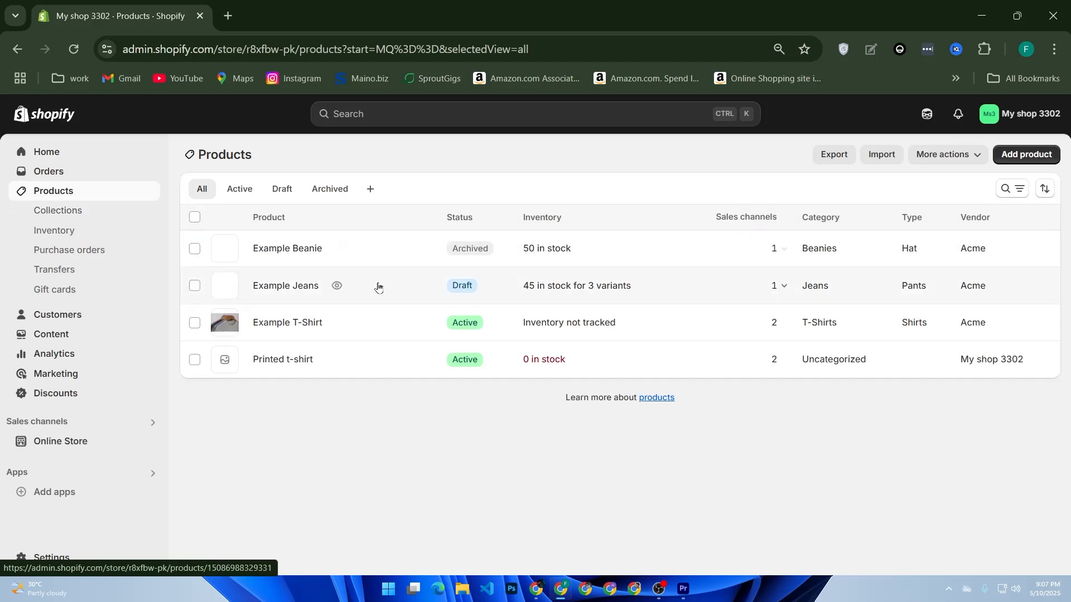
click(1017, 156)
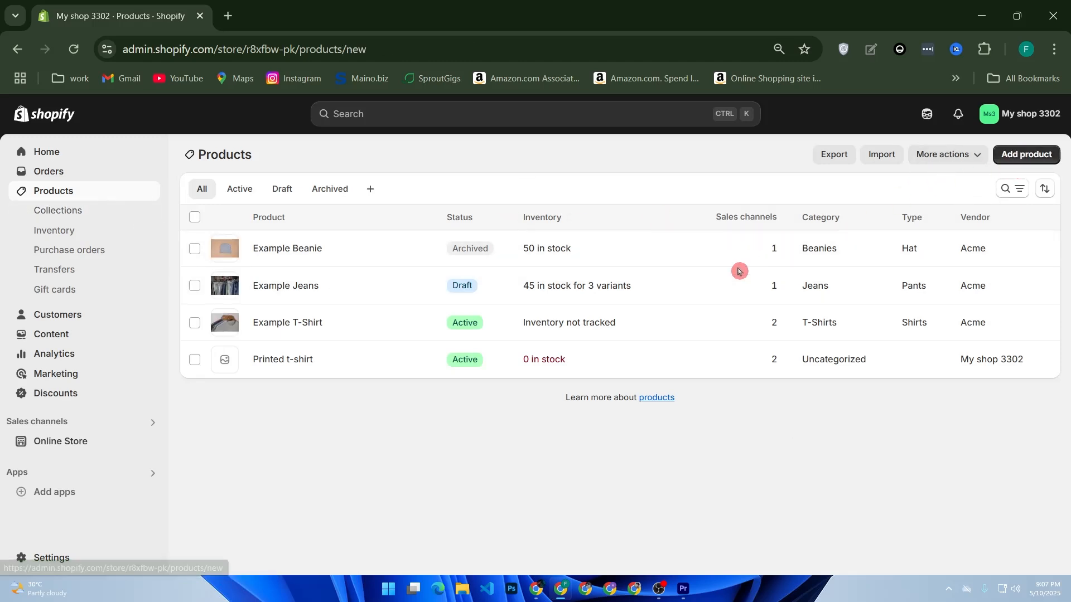
click(505, 333)
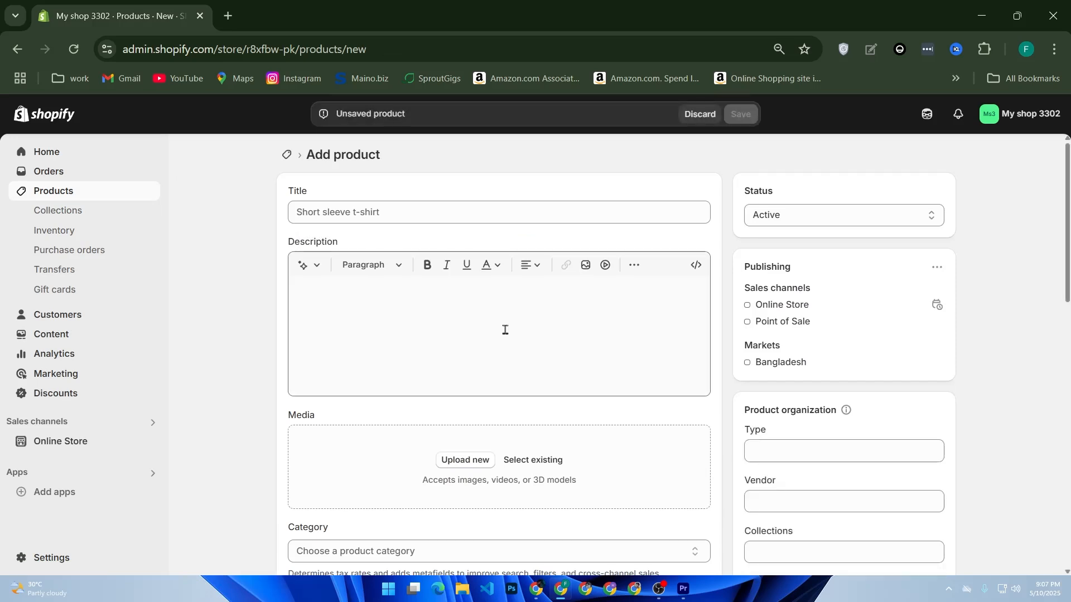
click(428, 210)
text(Printed T-shirt)
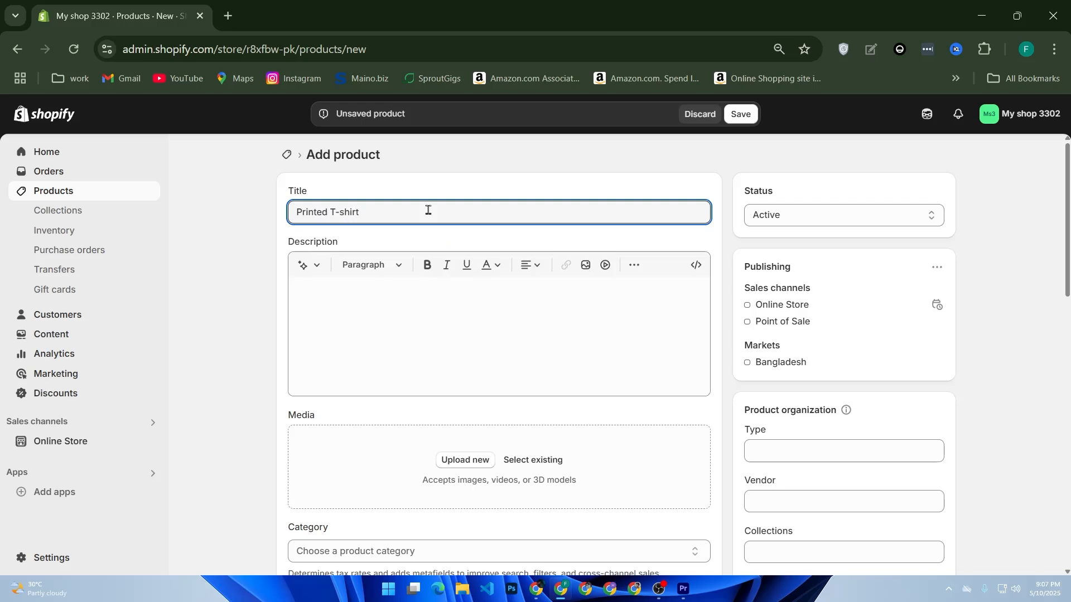
click(368, 320)
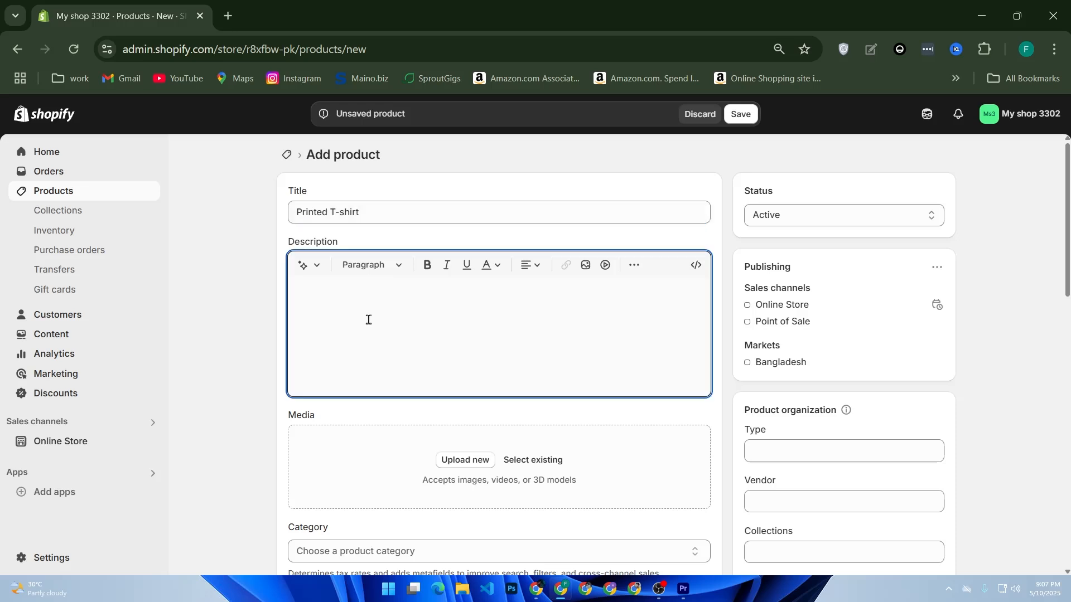
Generate a Daring-tone description from the pasted 'Printed T-shirt' keywords and keep it
click(310, 270)
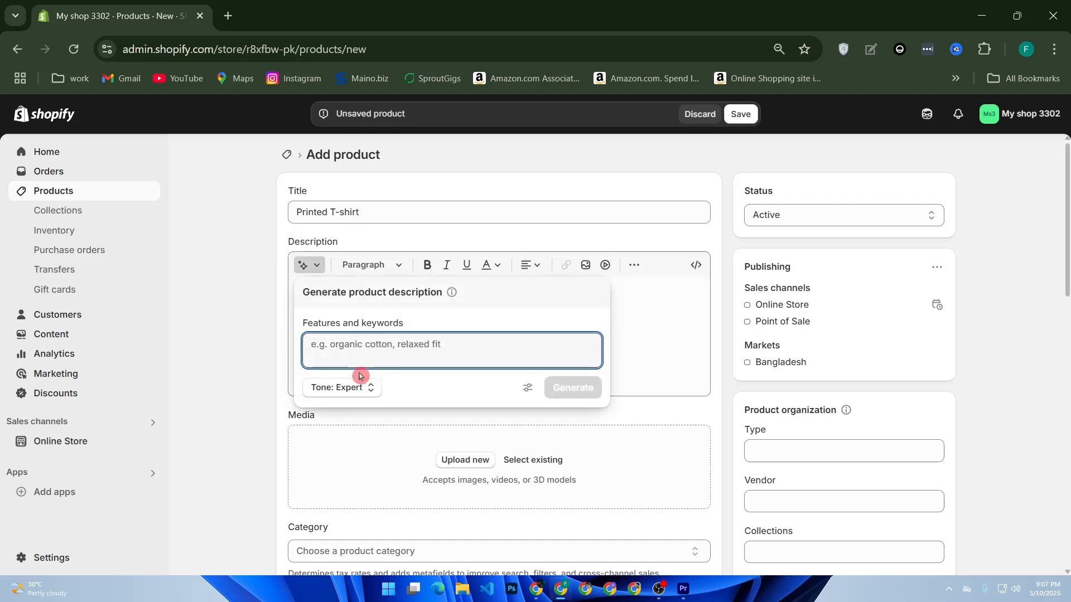
click(418, 426)
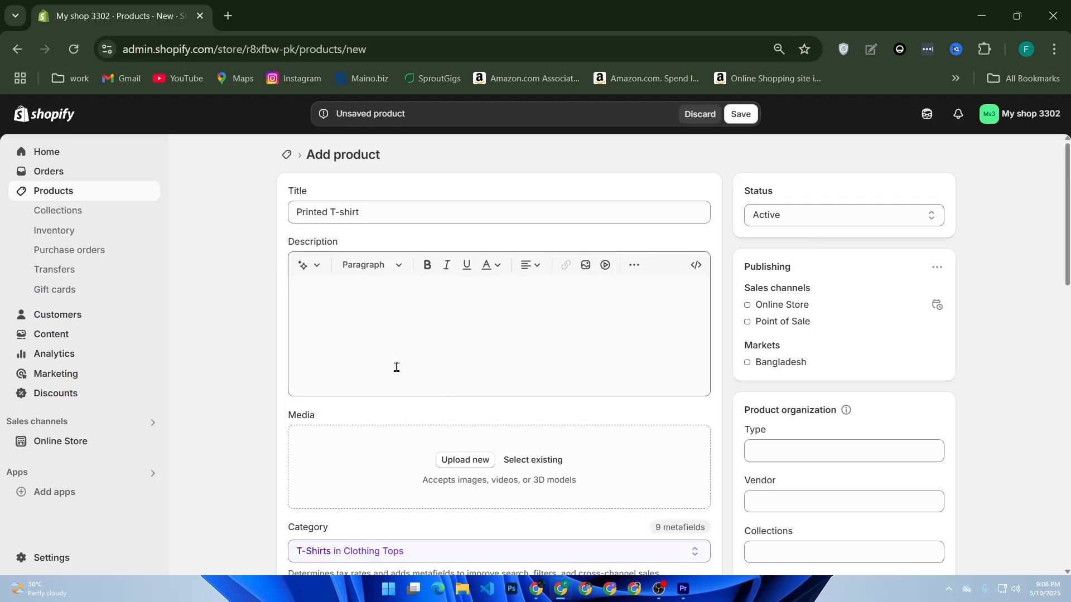
click(612, 529)
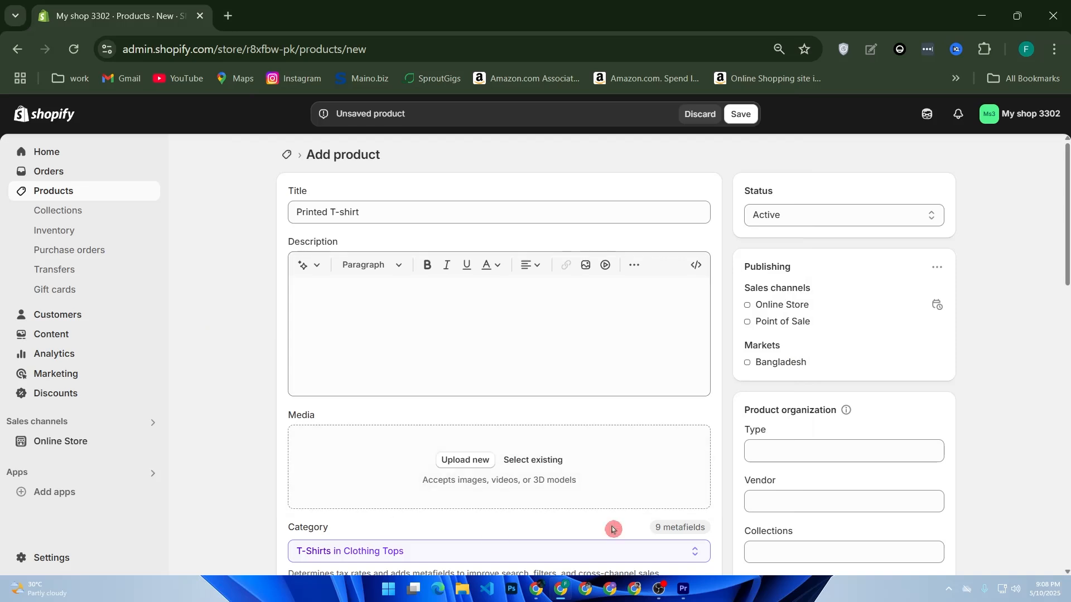
click(310, 269)
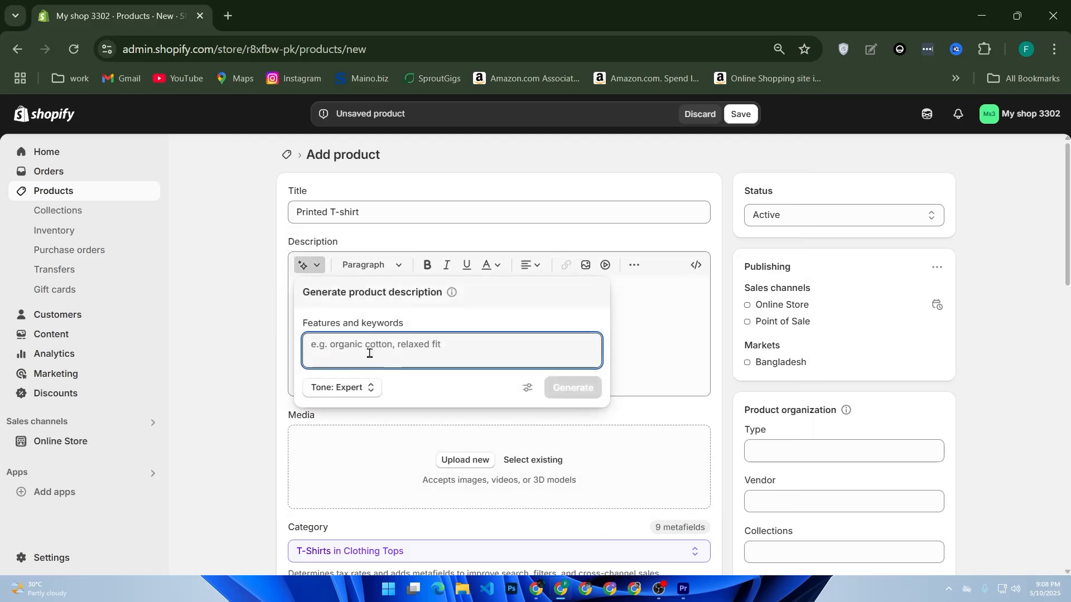
drag(366, 213, 296, 213)
key(ctrl+c)
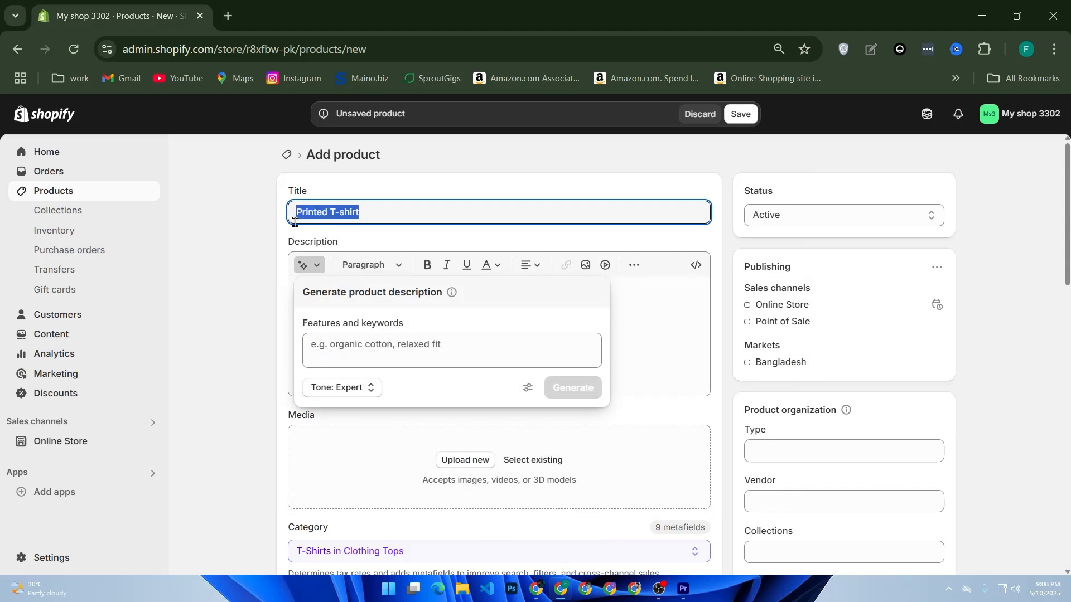
click(319, 270)
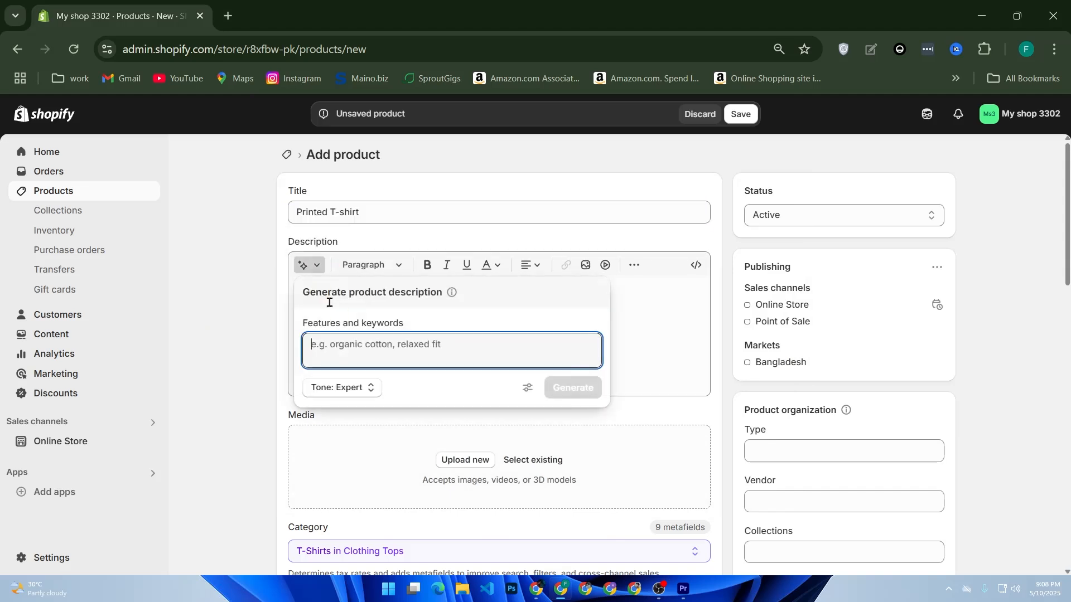
key(ctrl+v)
click(358, 389)
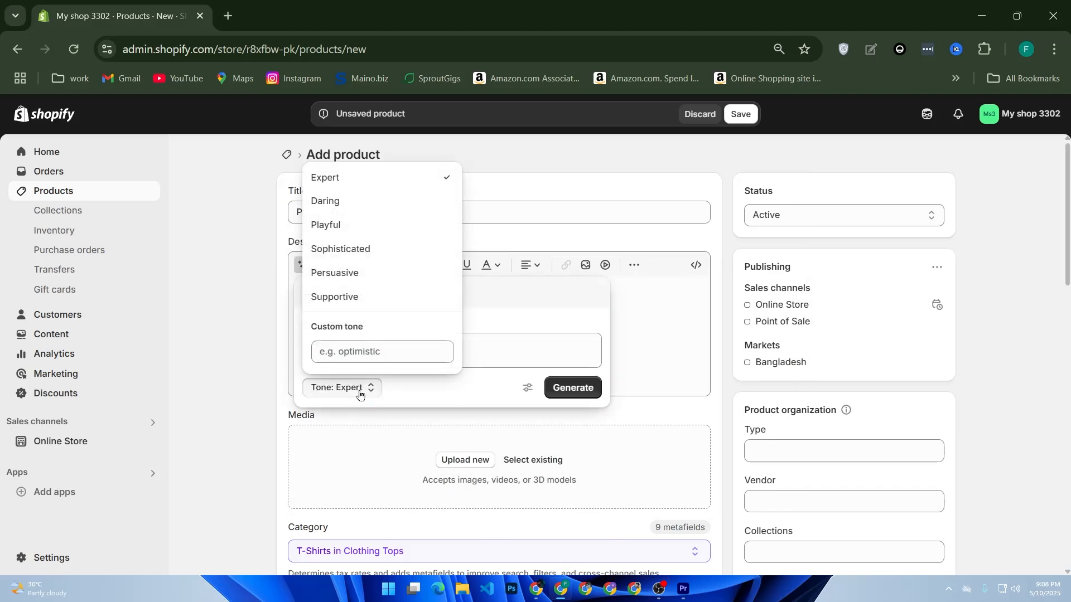
click(358, 208)
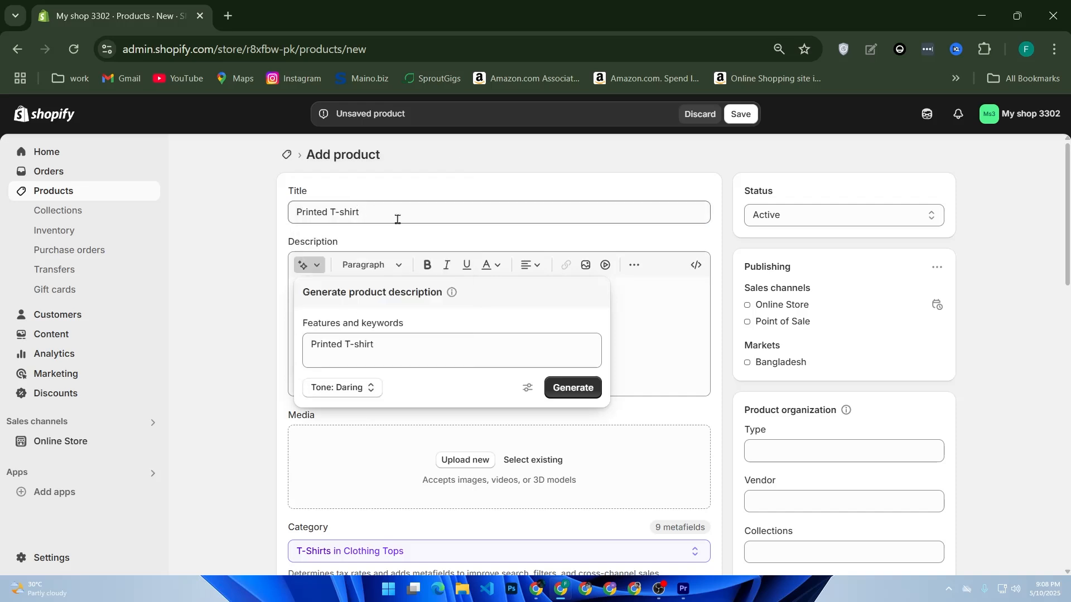
click(569, 392)
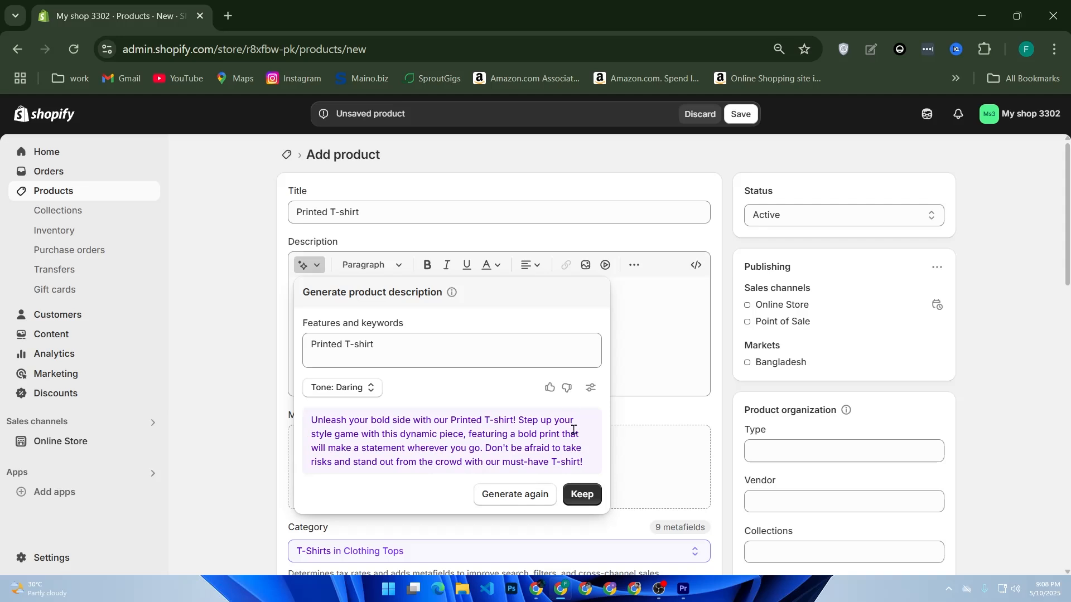
click(582, 495)
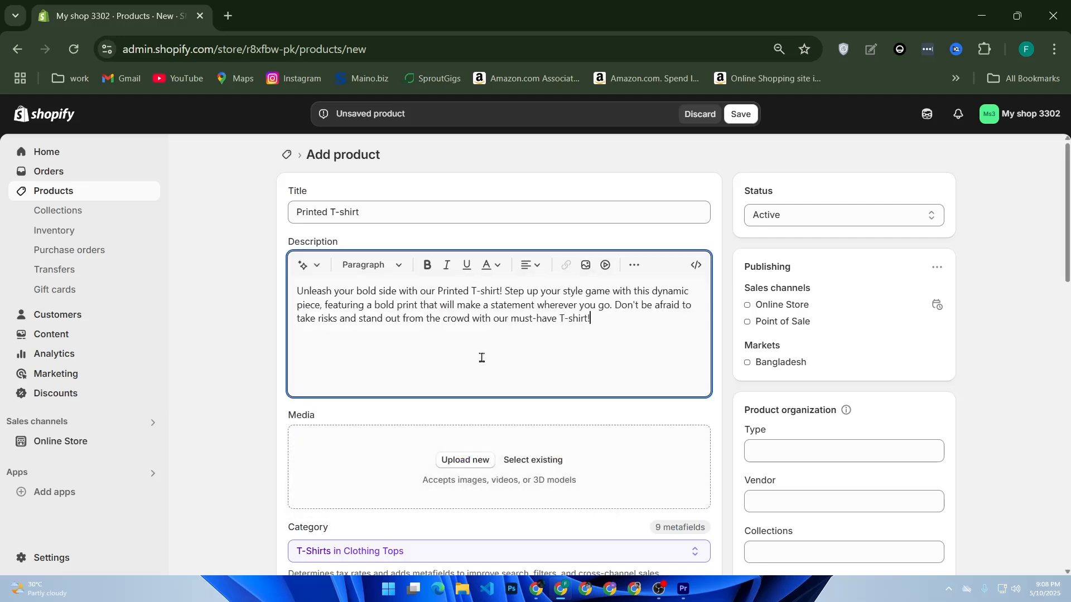
Upload the white printed T-shirt screenshot from the Screenshots folder as product media
scroll(486, 355, down, 2)
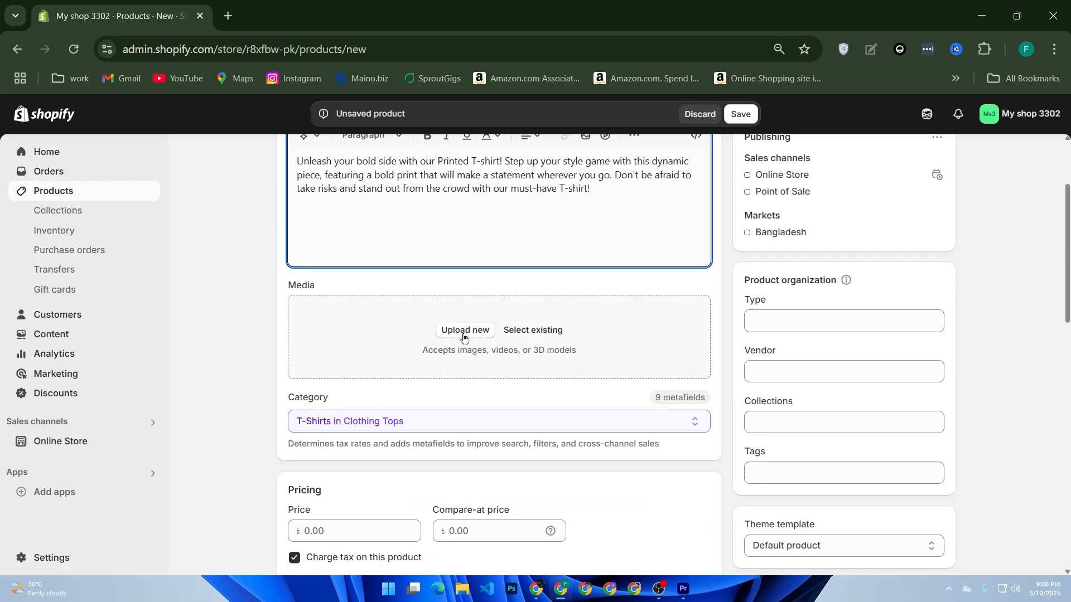
click(463, 331)
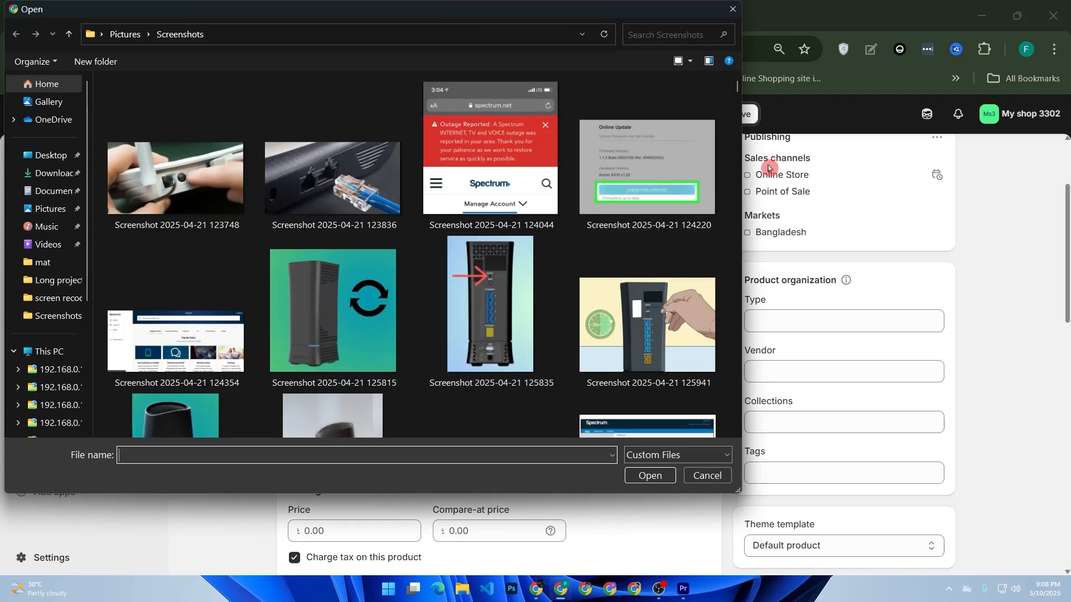
drag(737, 86, 711, 291)
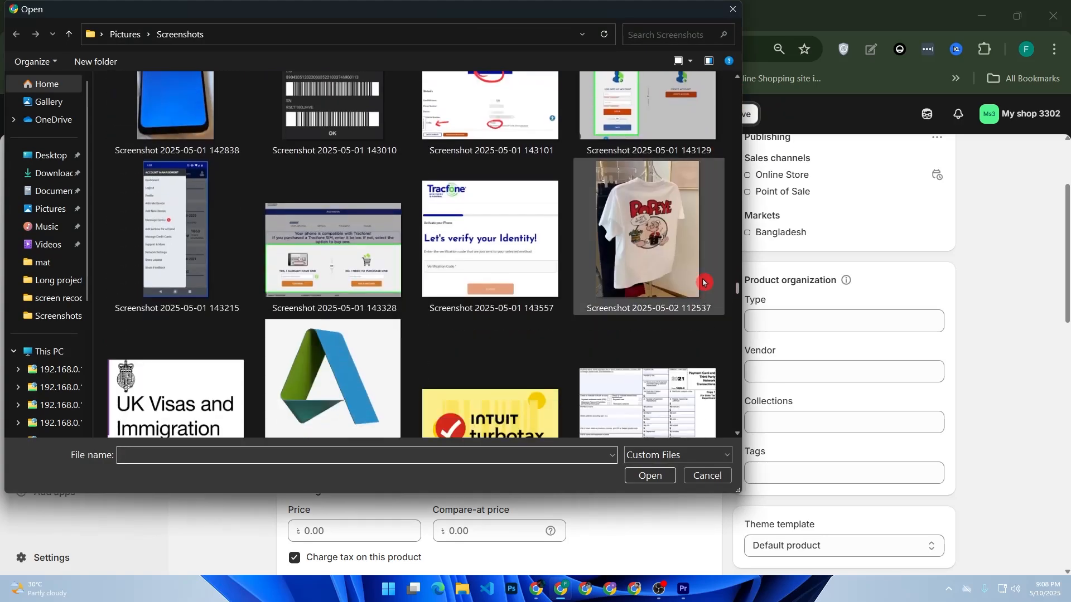
double_click(710, 291)
scroll(494, 373, down, 5)
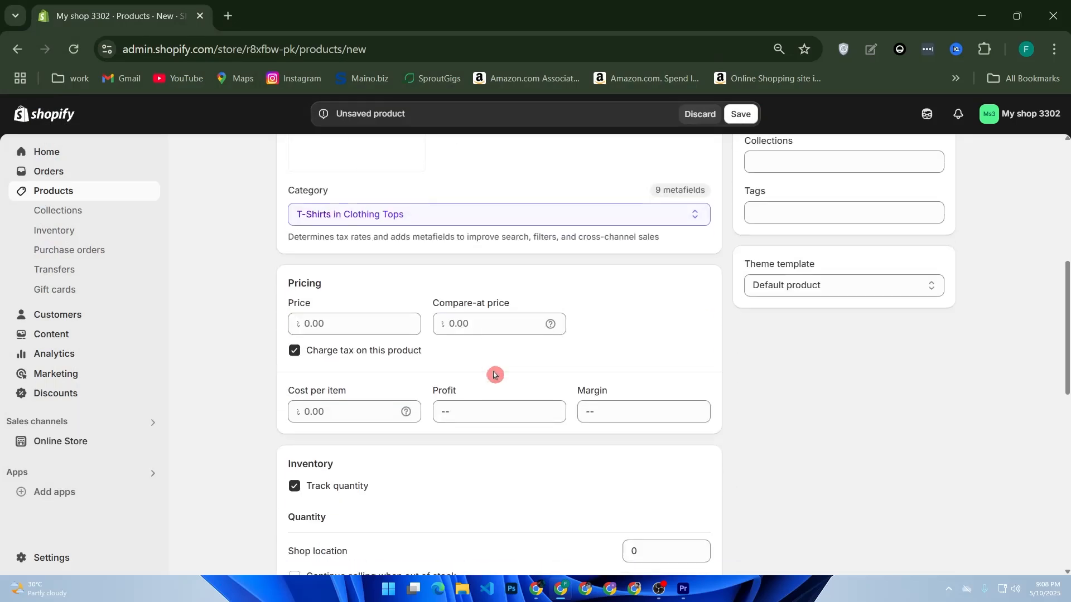
scroll(494, 374, down, 3)
click(344, 199)
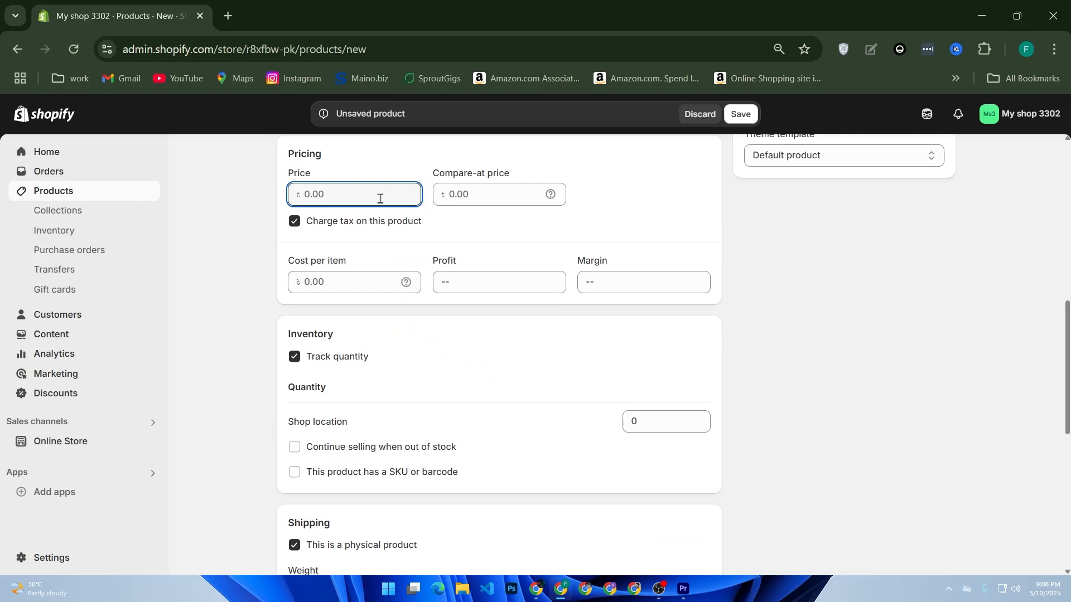
Set the price to 500 and the compare-at price to 700
text(500)
click(449, 194)
text(700)
click(485, 240)
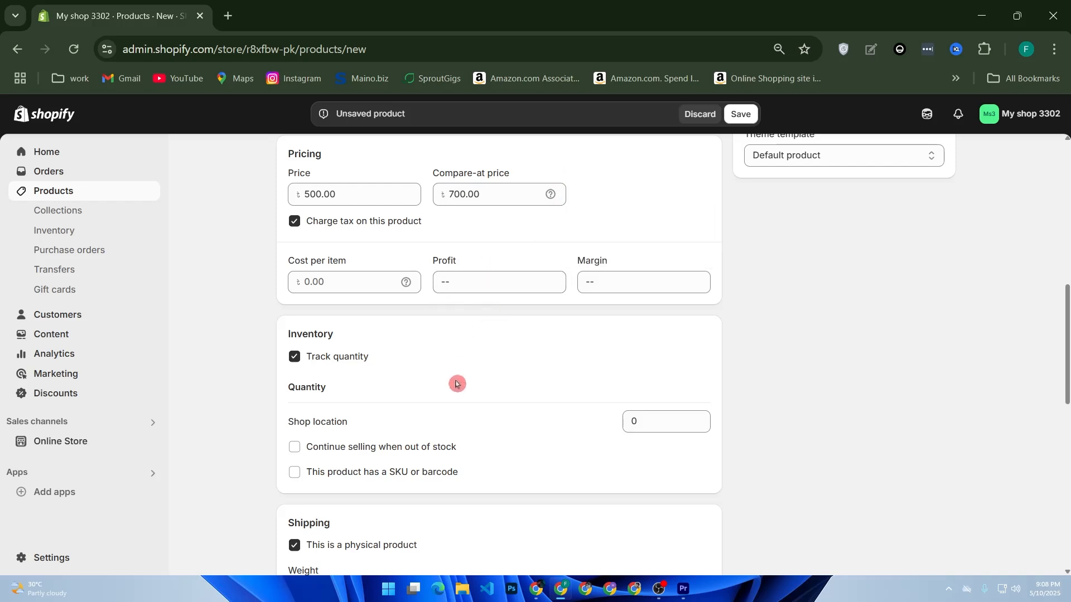
scroll(456, 383, down, 5)
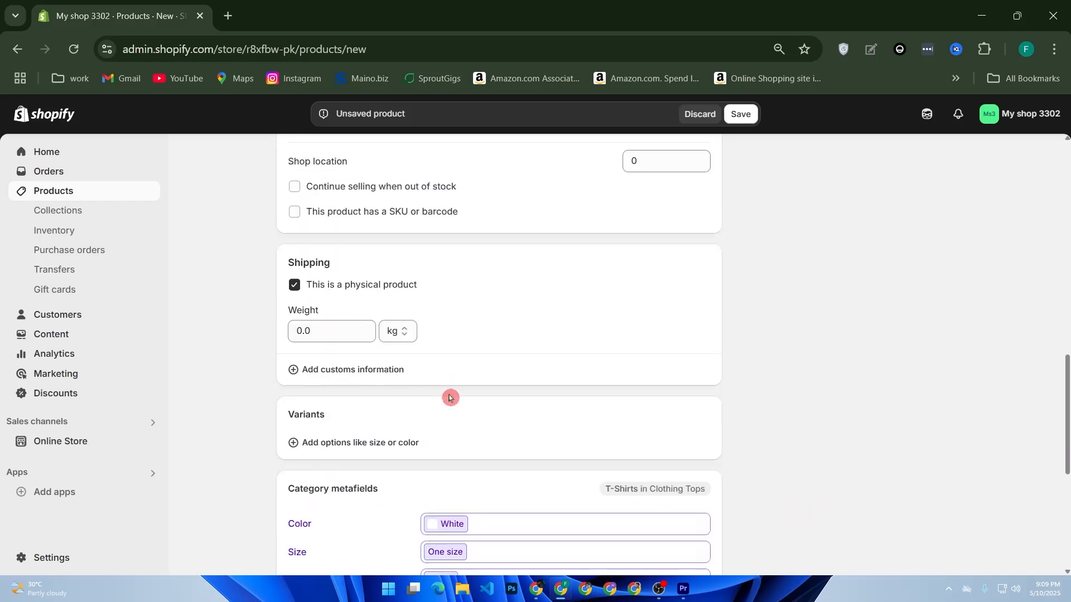
scroll(456, 393, down, 5)
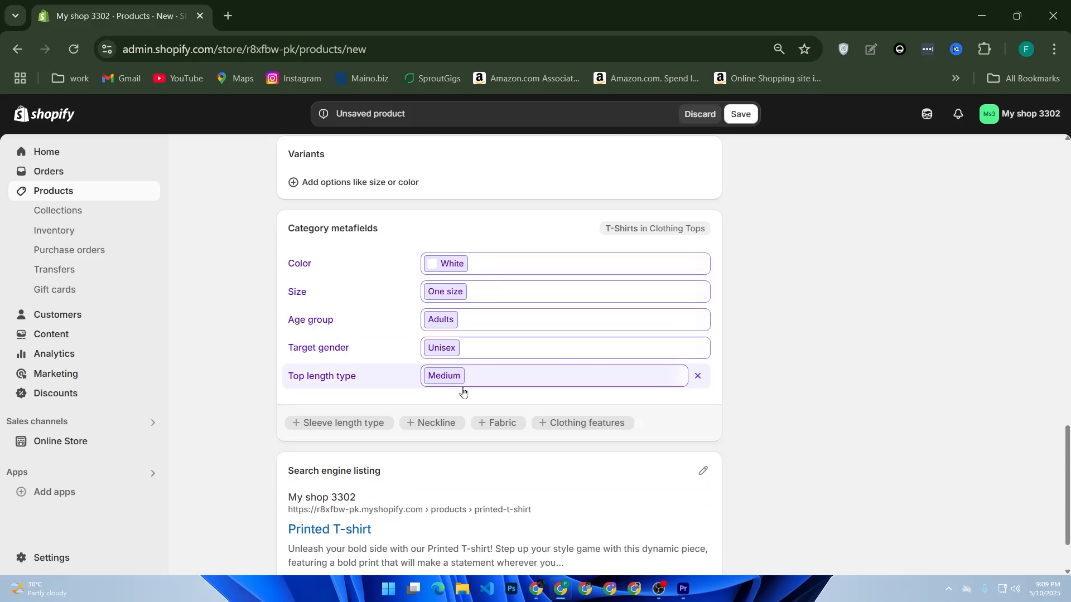
Save the Printed T-shirt product and open its storefront preview in a new tab
click(735, 117)
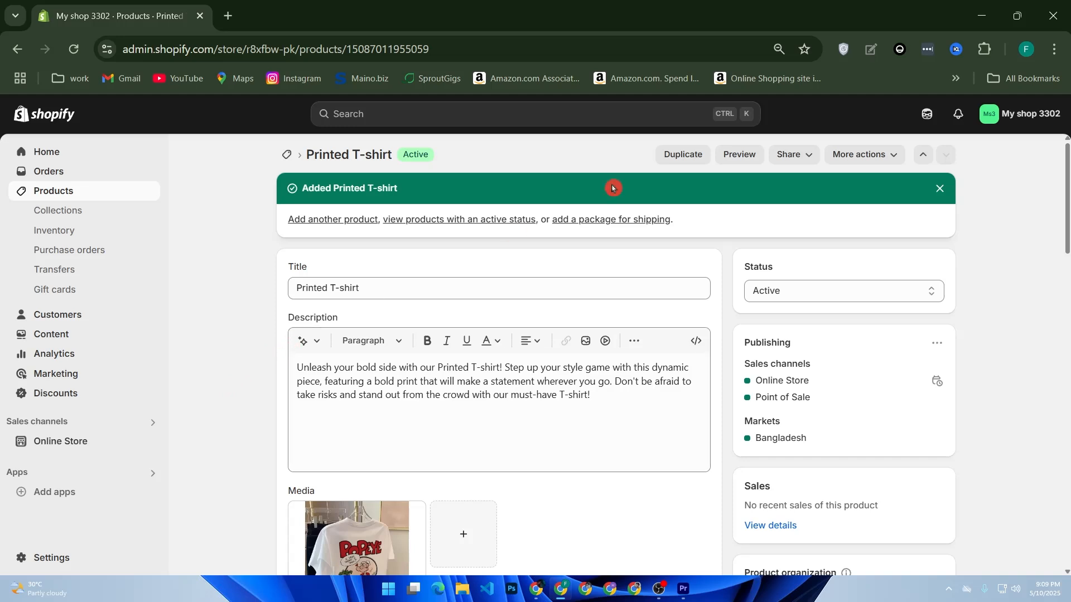
click(750, 163)
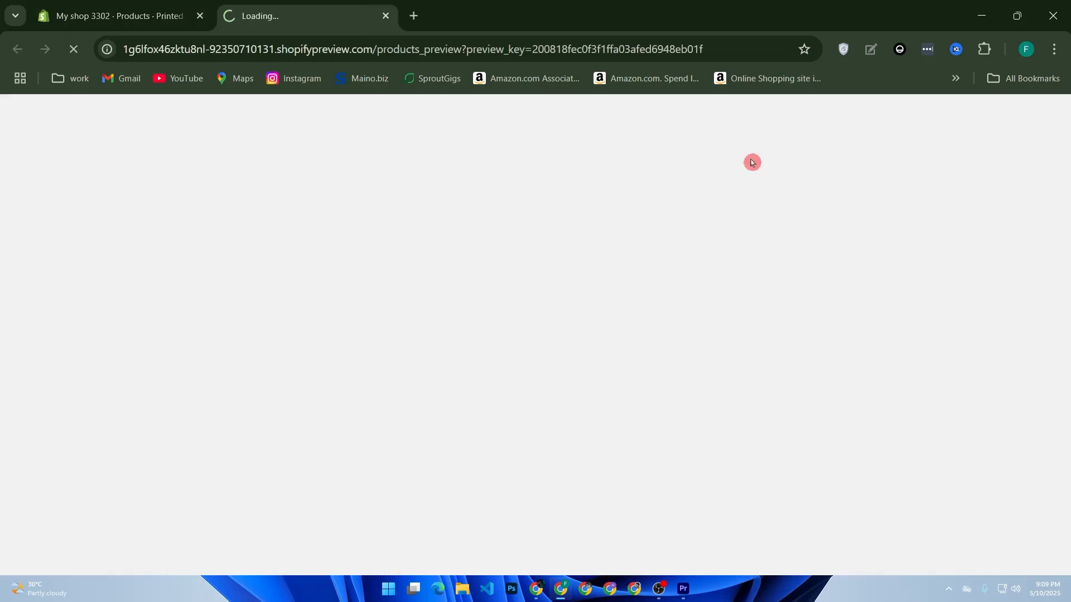
Open the live store from Themes and confirm the preview shows Tk 500.00 against crossed-out Tk 700.00
click(160, 4)
click(78, 439)
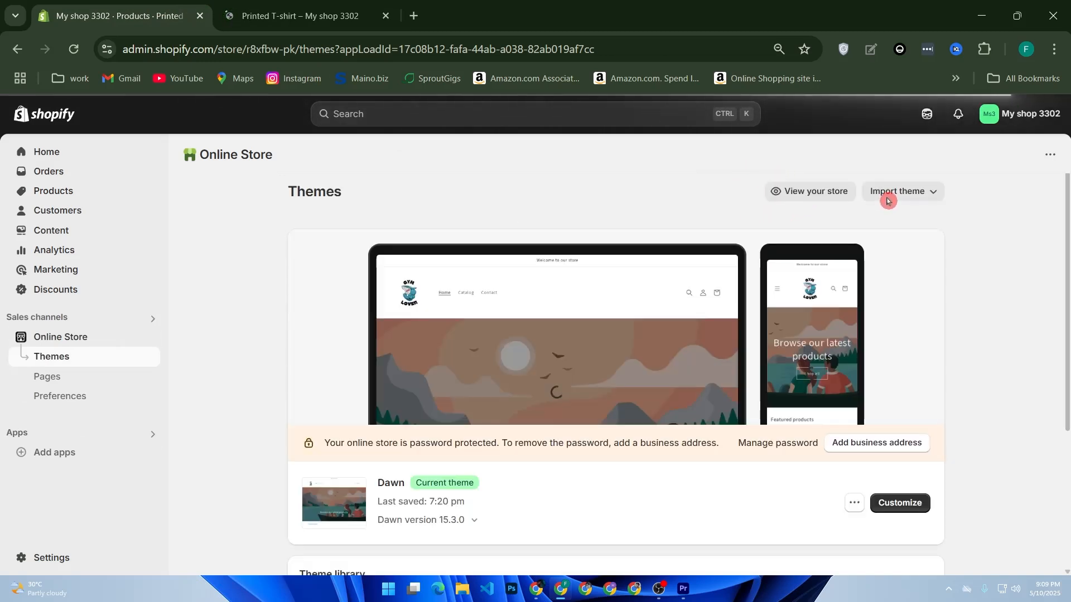
click(810, 193)
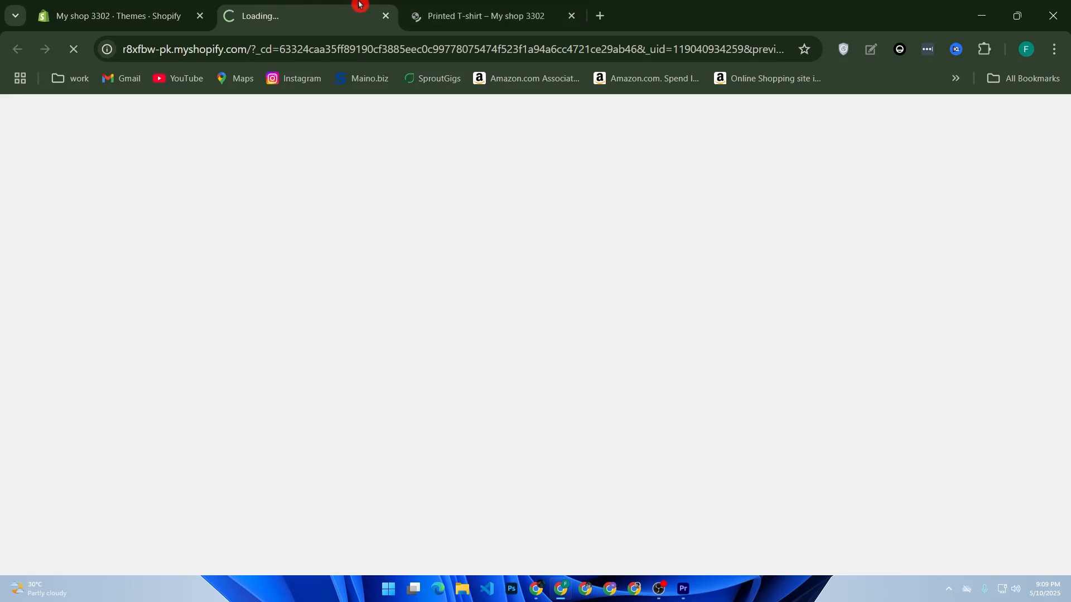
click(444, 9)
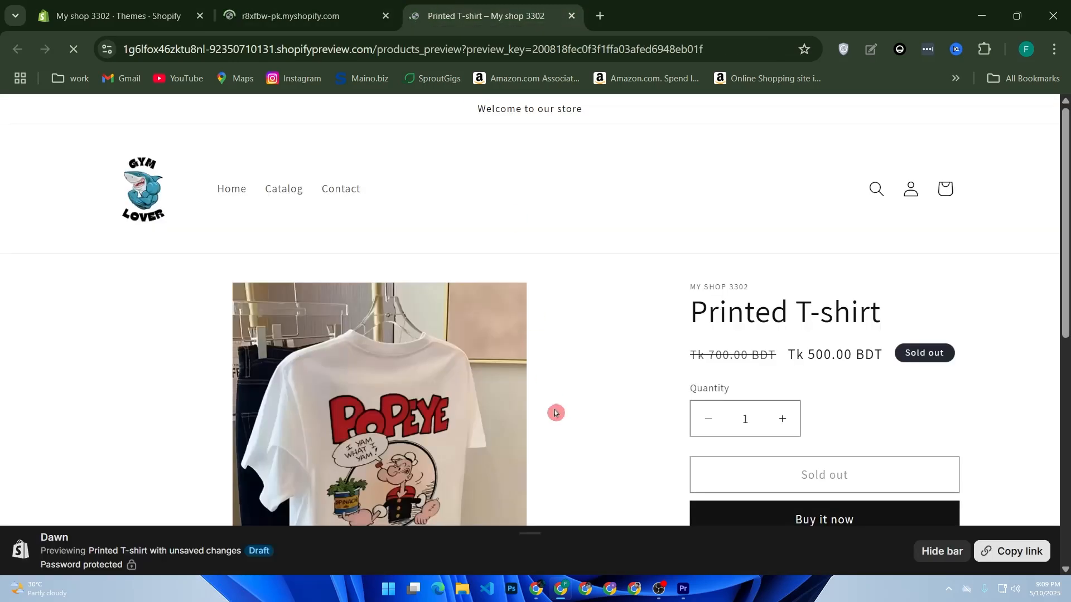
scroll(555, 412, down, 2)
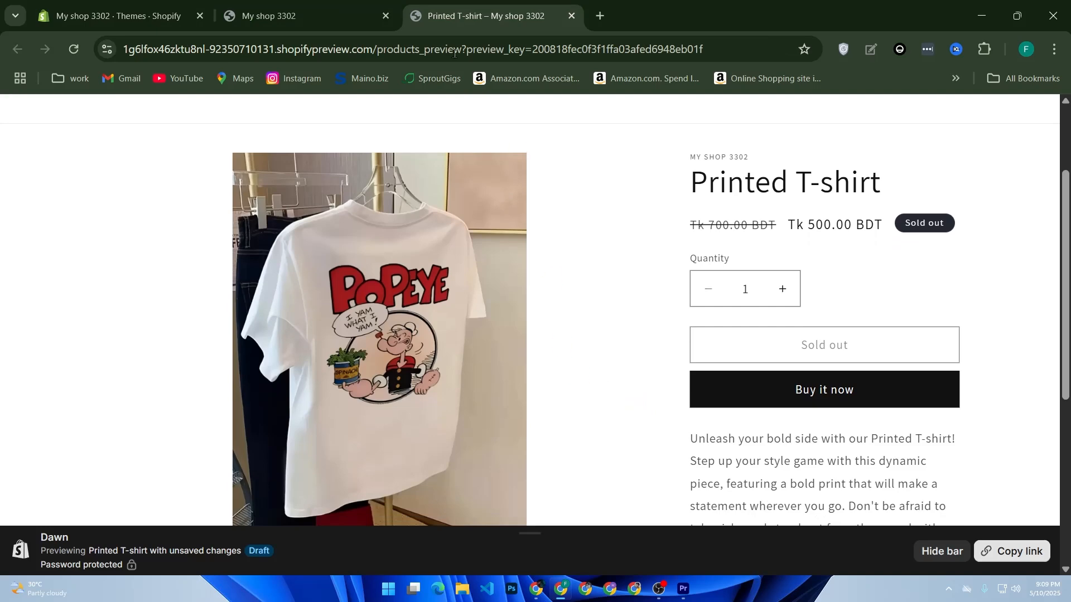
Add one Example T-Shirt to the cart from the storefront
click(301, 15)
scroll(477, 266, down, 5)
scroll(476, 266, down, 6)
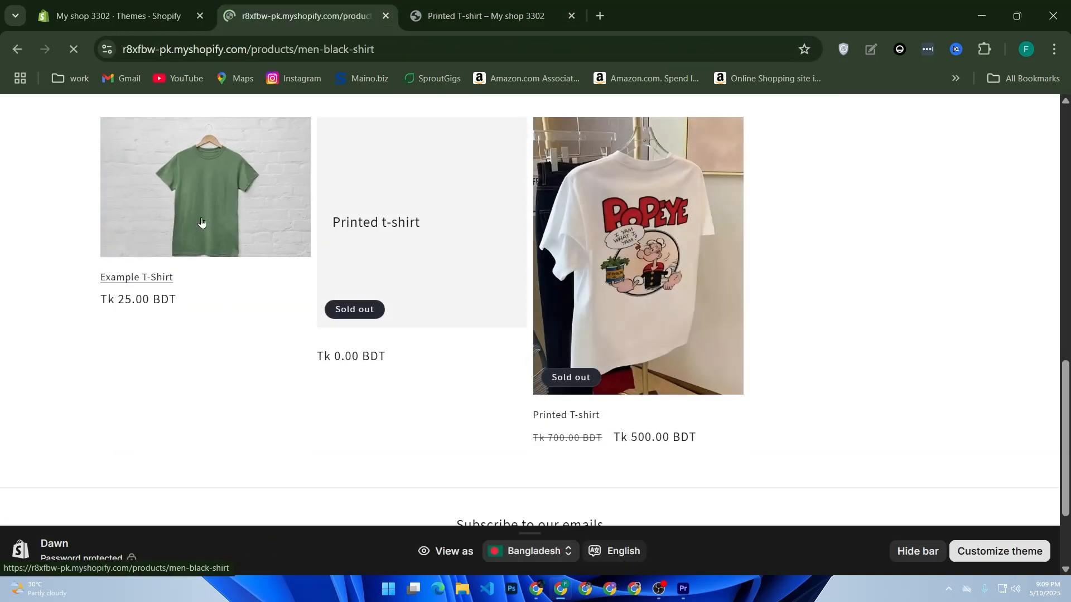
scroll(365, 318, down, 3)
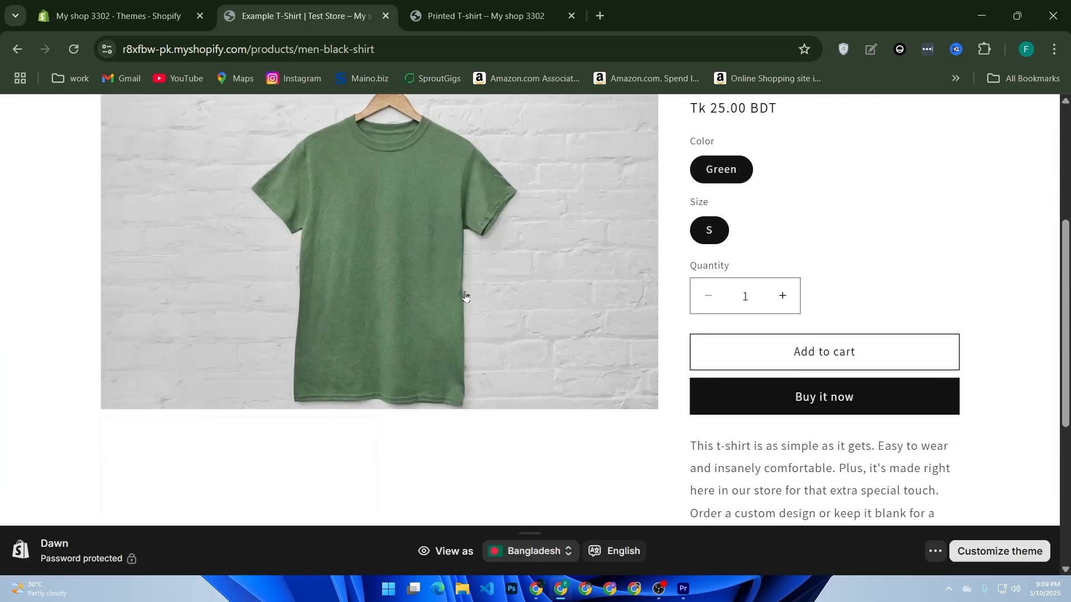
click(790, 359)
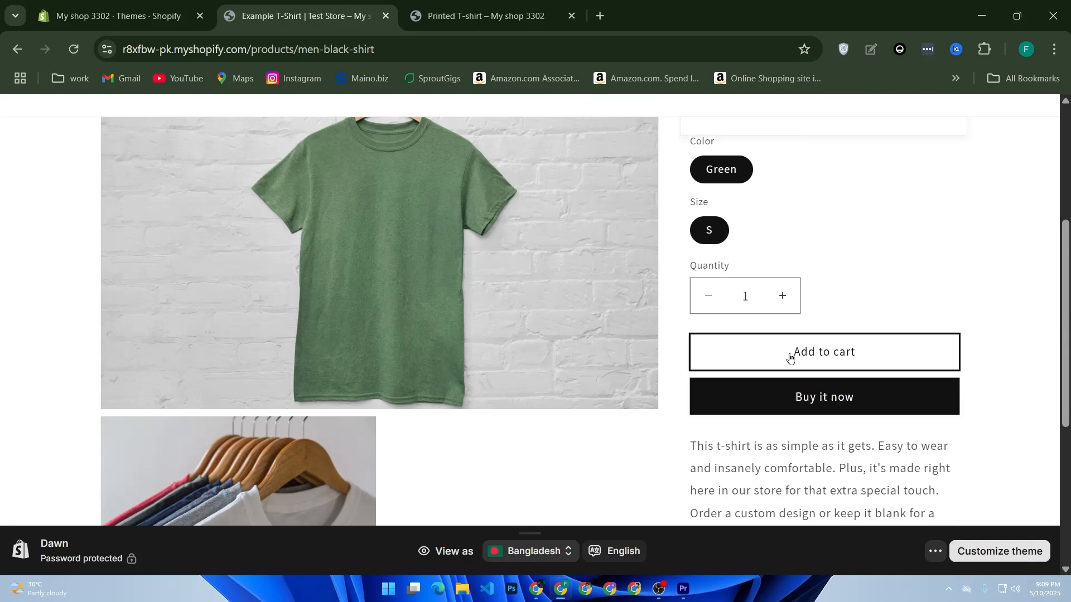
Proceed to checkout, find it unavailable without a plan, and return to the admin tab
click(816, 433)
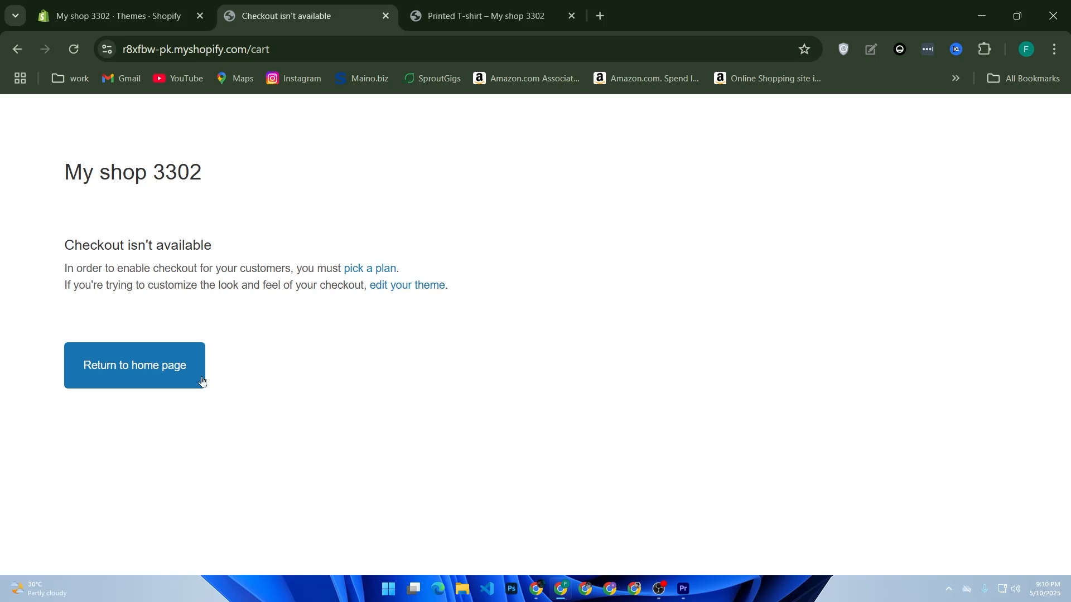
click(162, 13)
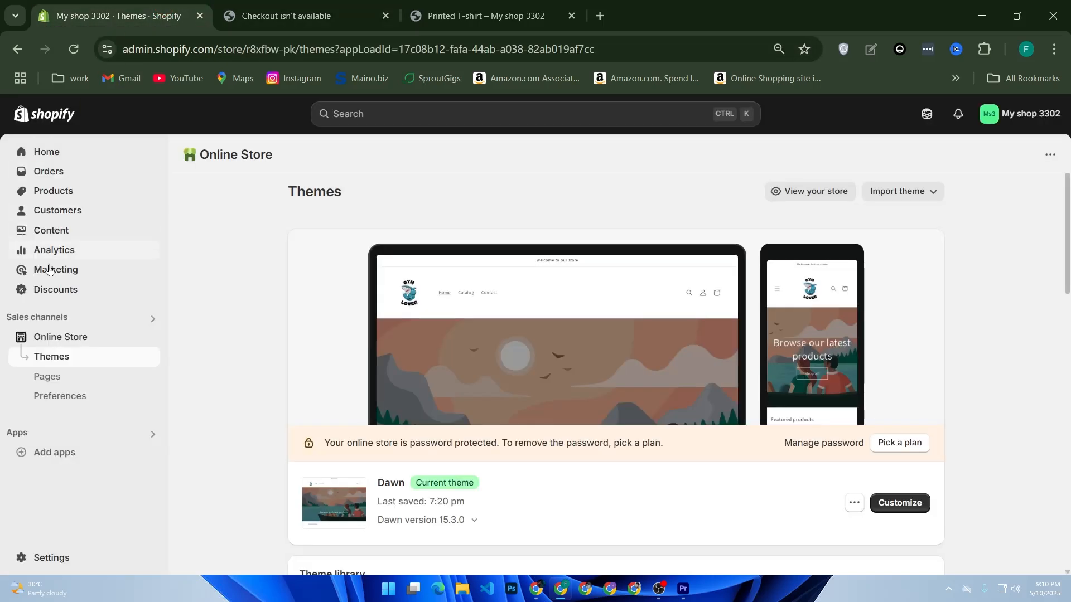
View the empty Orders page requiring a plan, then go to store Settings
click(72, 178)
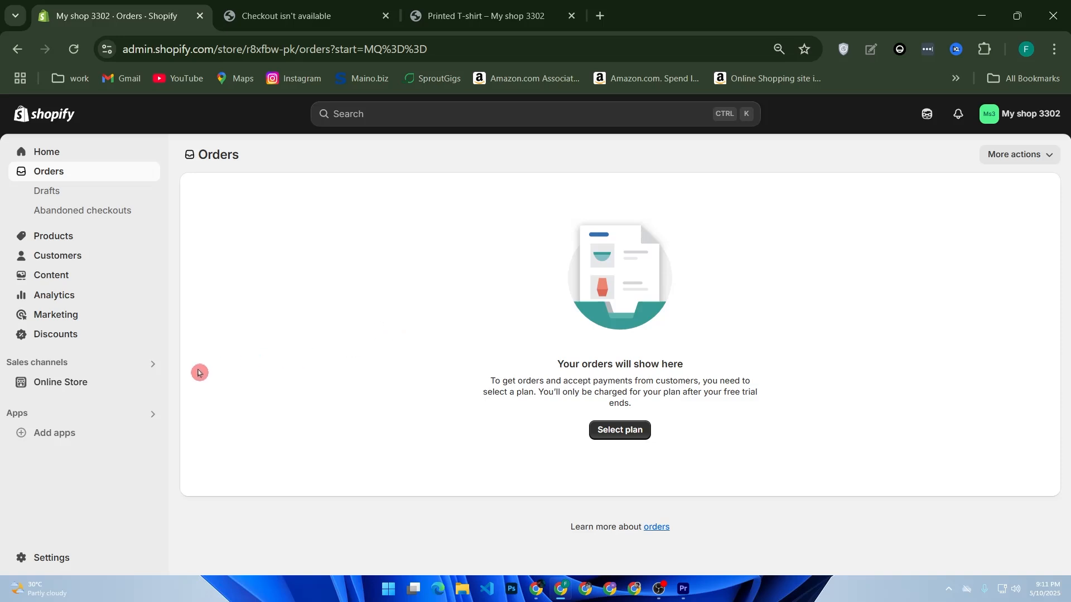
click(54, 560)
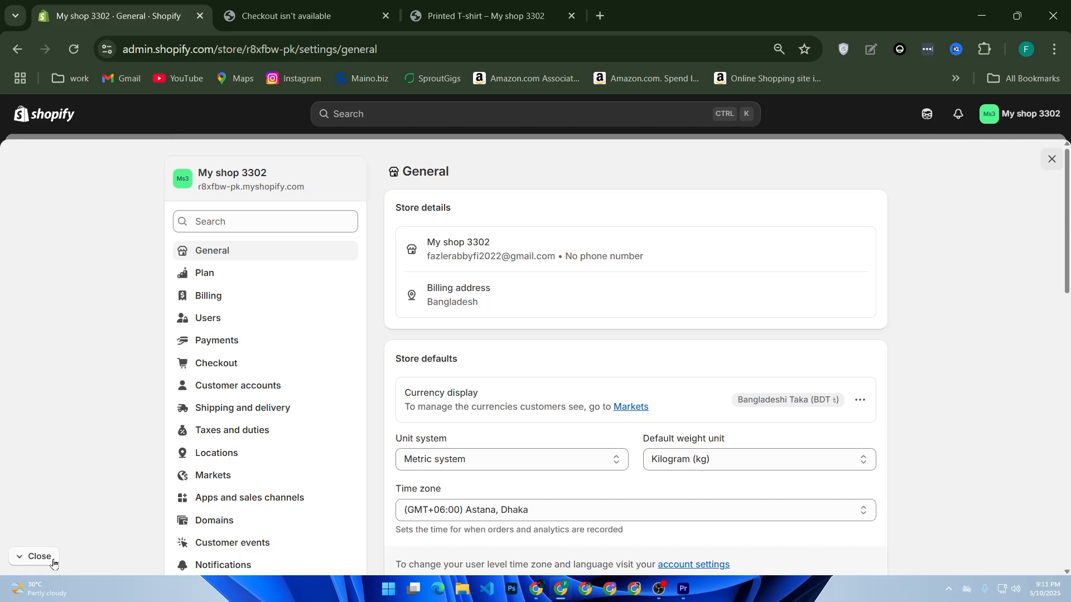
Review the Payments settings showing no providers, then return to the admin Home
click(217, 340)
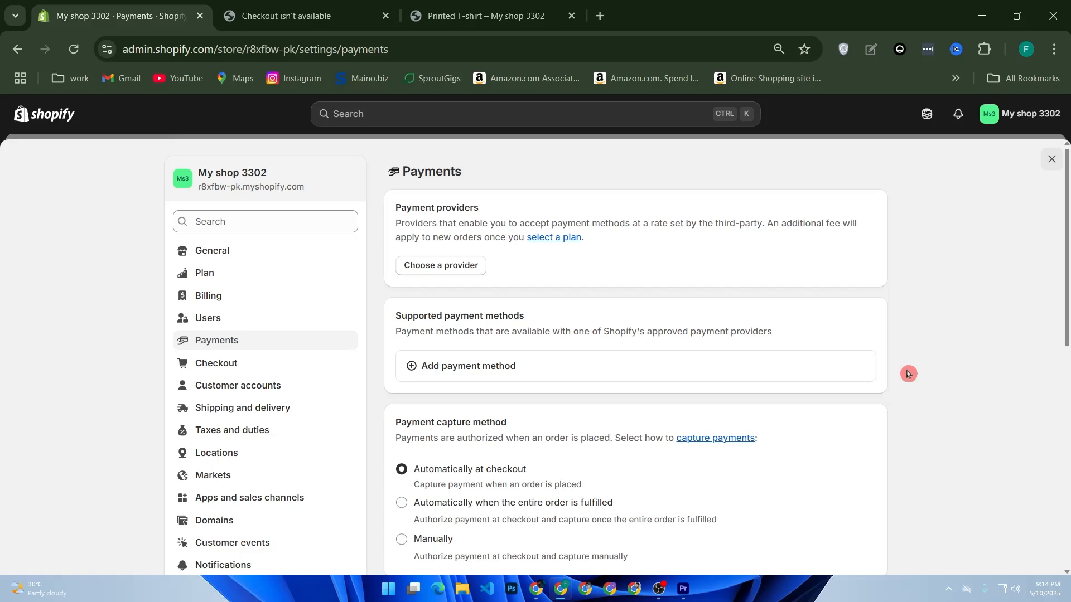
click(49, 115)
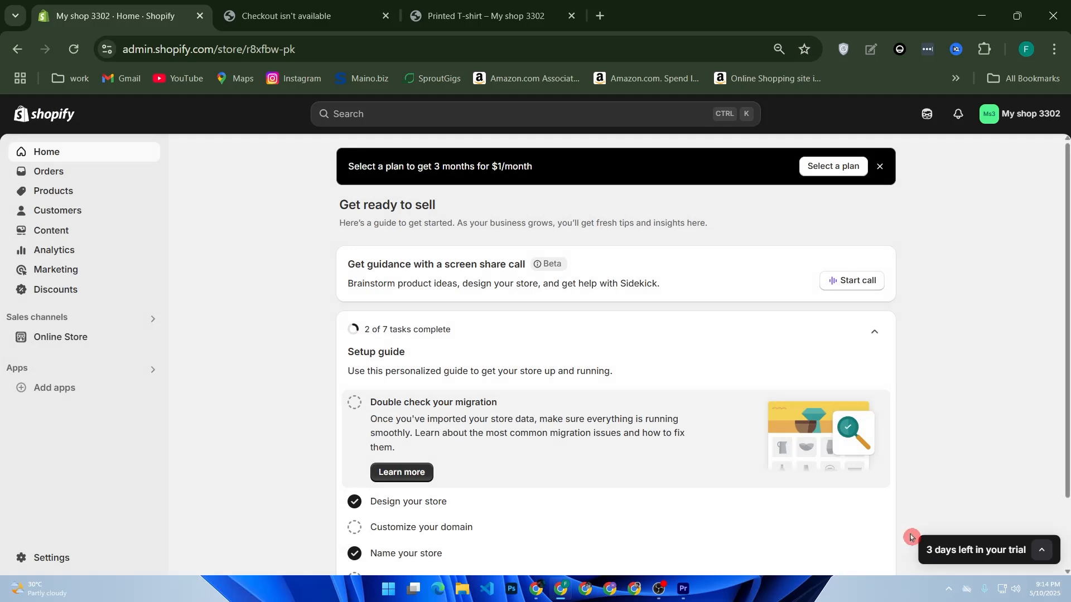
From the Home page banner, show the plan options: Basic, Grow, Advanced at $1/month, and Plus
scroll(935, 486, down, 1)
scroll(937, 462, up, 1)
click(823, 174)
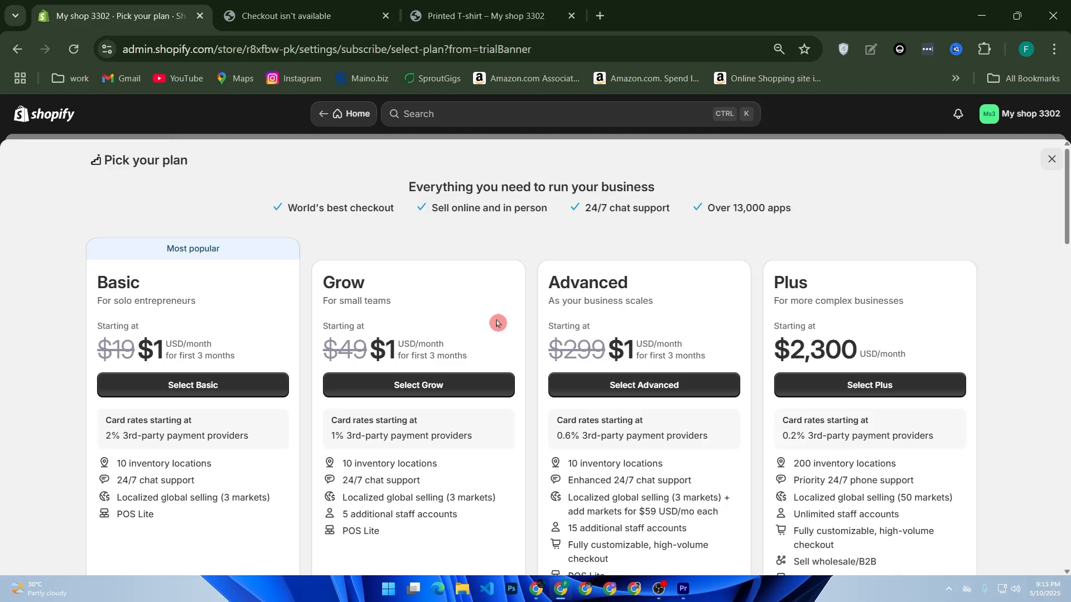
scroll(497, 323, down, 3)
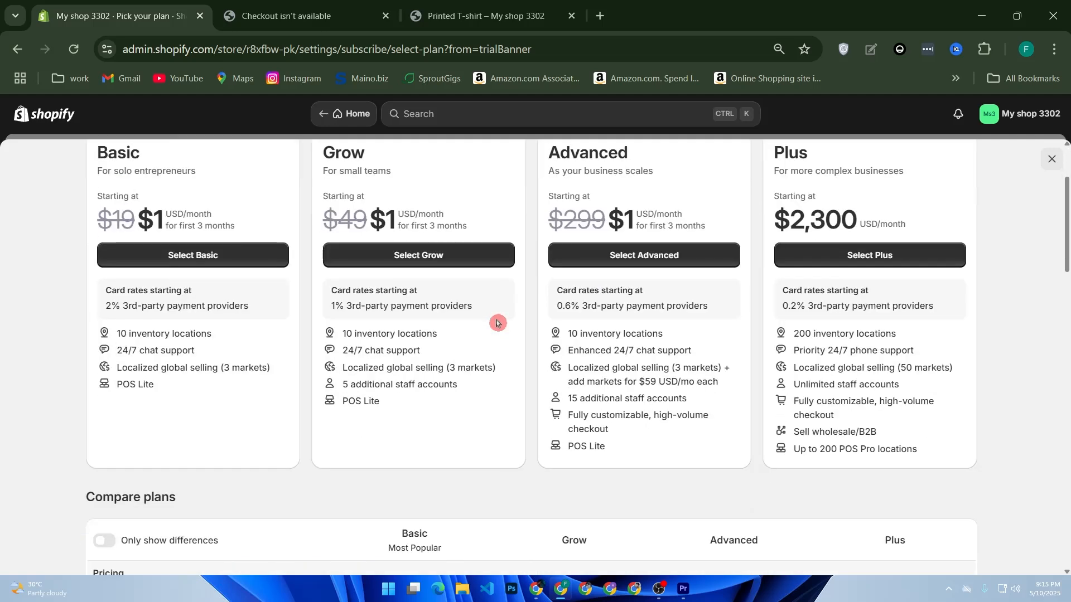